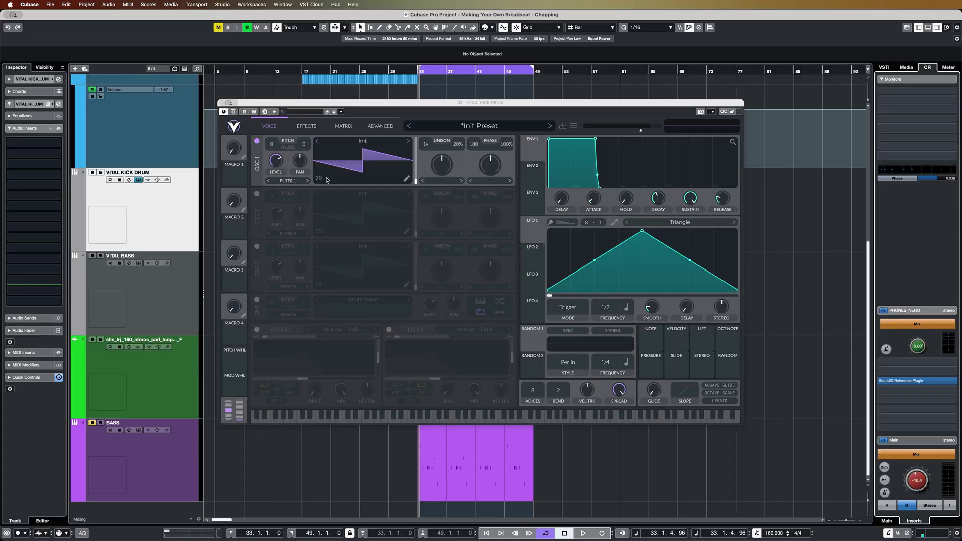
# Switch OSC 1 to a Basic Shapes sine and give Envelope 1 zero sustain and a 0.66 s decay
pyautogui.click(409, 141)
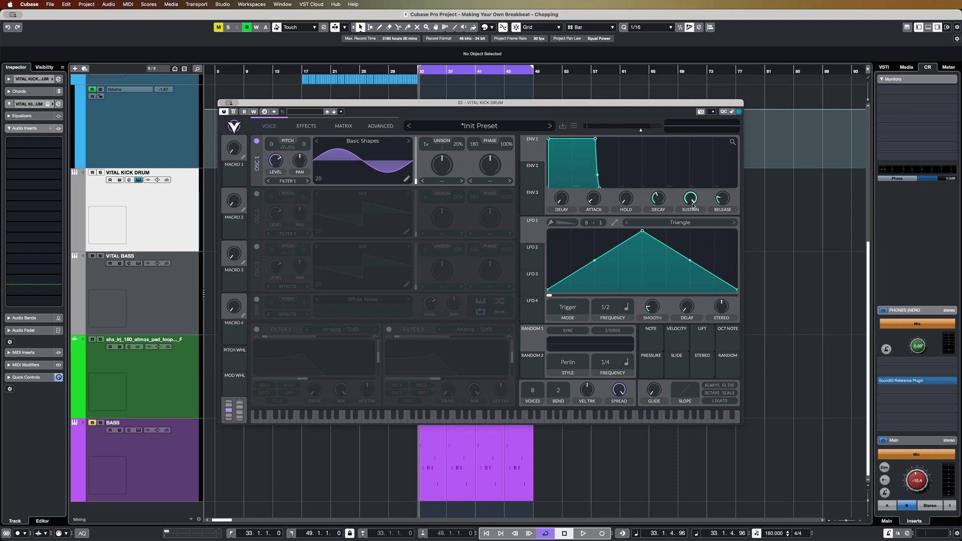
pyautogui.moveTo(692, 202); pyautogui.dragTo(691, 225)
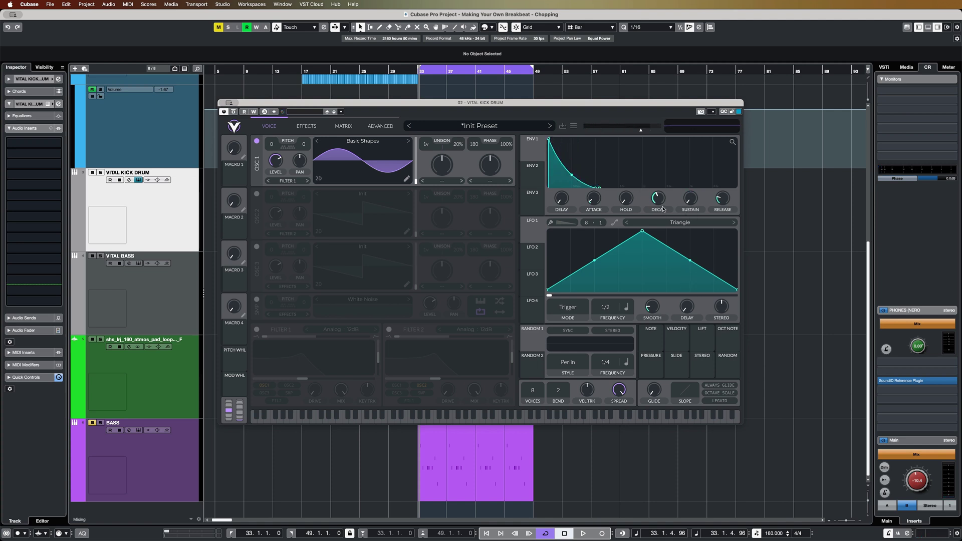
pyautogui.scroll(-2, 661, 204)
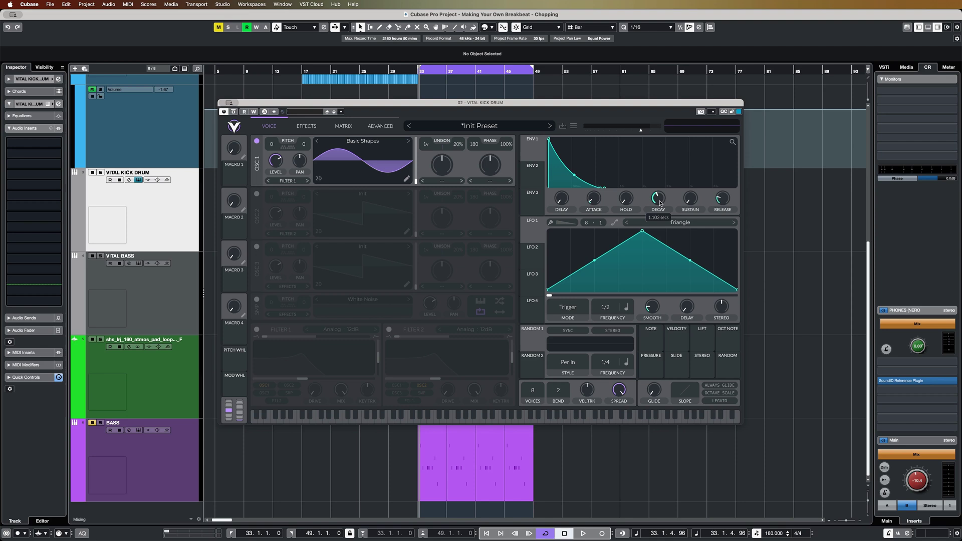
pyautogui.scroll(-1, 661, 205)
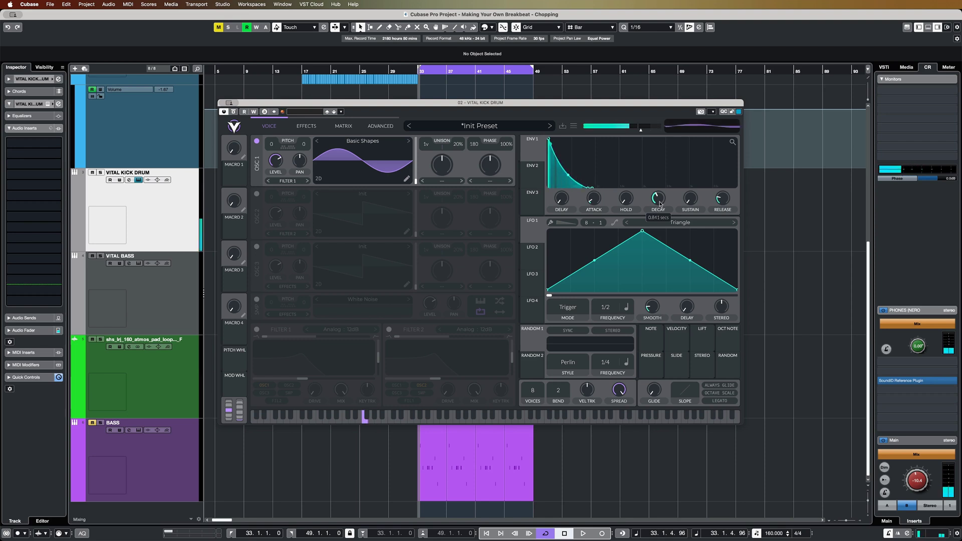
pyautogui.scroll(-3, 660, 205)
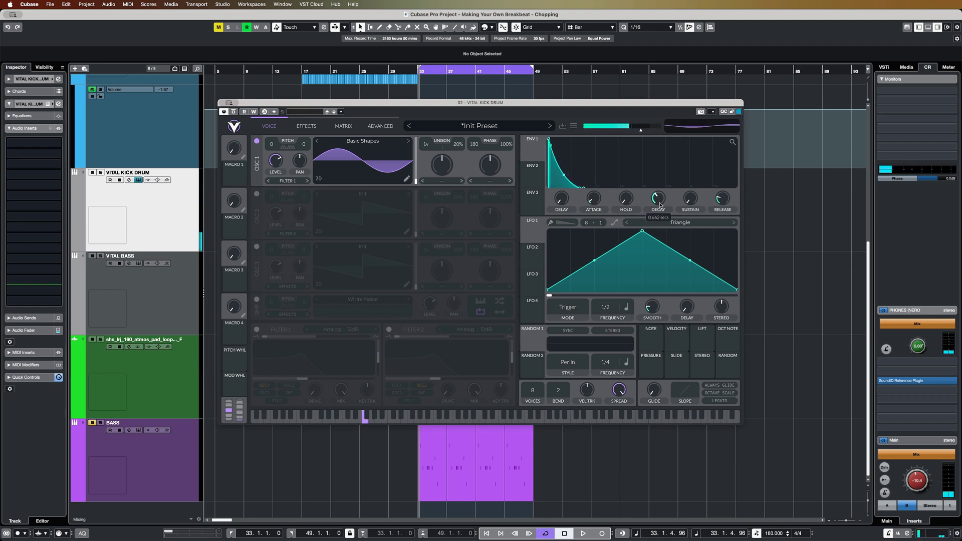
pyautogui.click(539, 179)
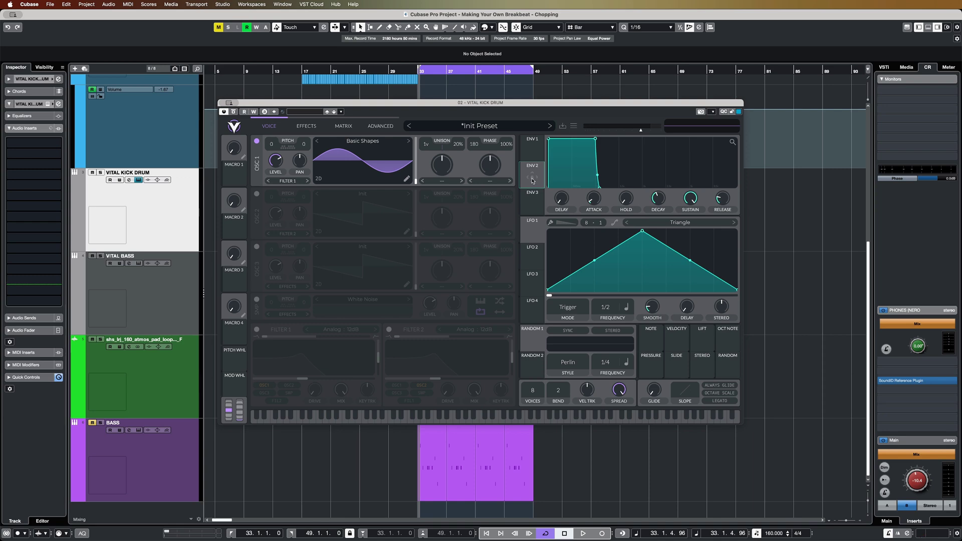
# Route Envelope 2 onto oscillator 1 and set its decay to about 1.188 seconds
pyautogui.moveTo(532, 180); pyautogui.dragTo(276, 159)
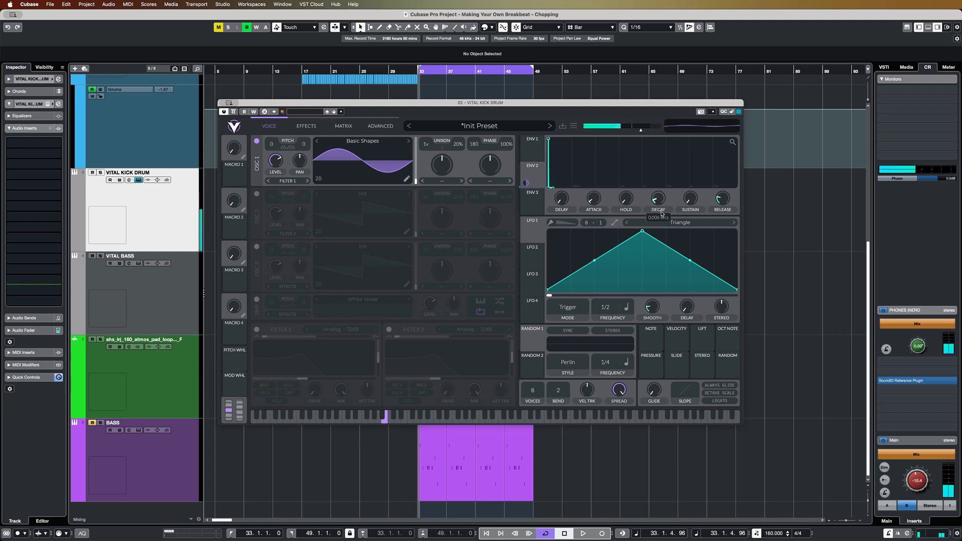
pyautogui.moveTo(661, 201); pyautogui.dragTo(661, 201)
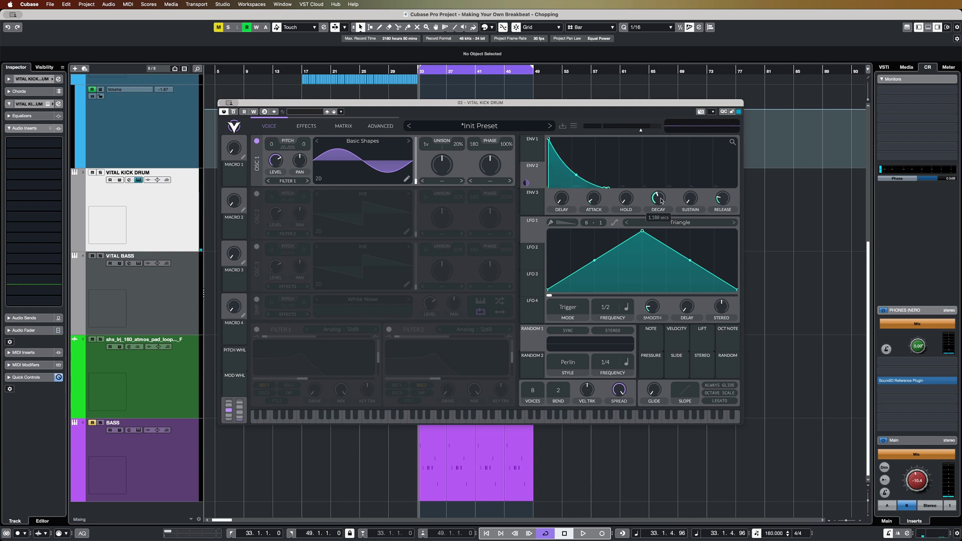
# Fine-tune Envelope 2's decay by ear, settling on about 0.062 seconds
pyautogui.moveTo(669, 199); pyautogui.dragTo(656, 211)
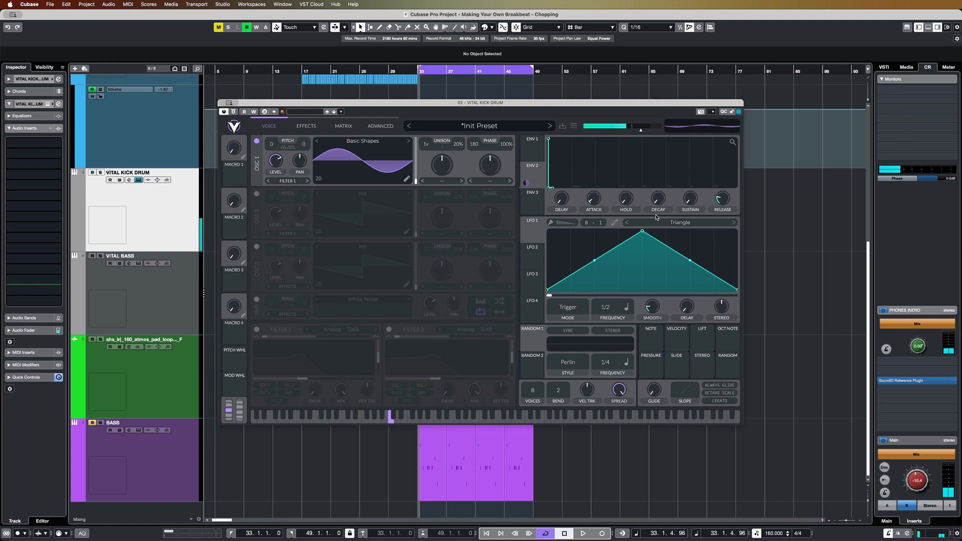
pyautogui.moveTo(654, 202)
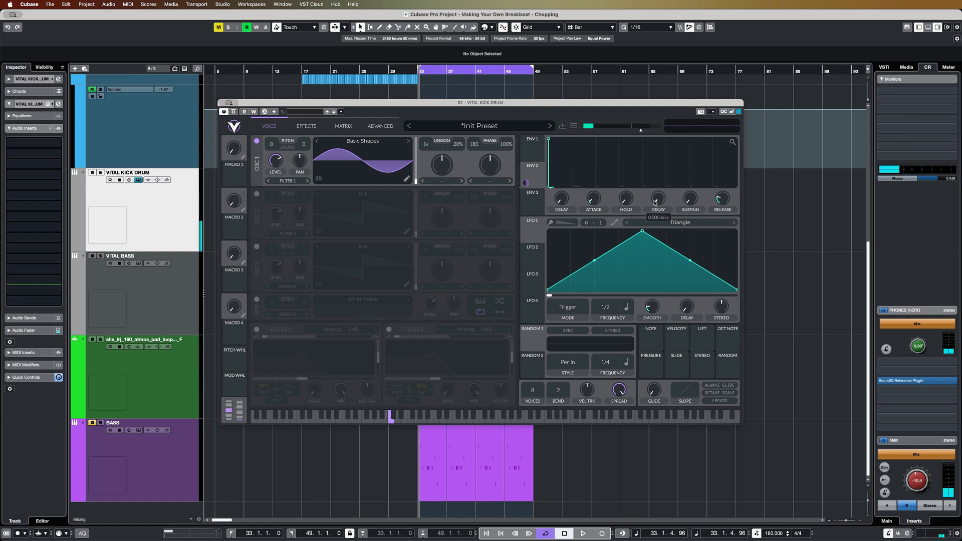
pyautogui.moveTo(654, 200); pyautogui.dragTo(656, 197)
pyautogui.moveTo(655, 196); pyautogui.dragTo(655, 194)
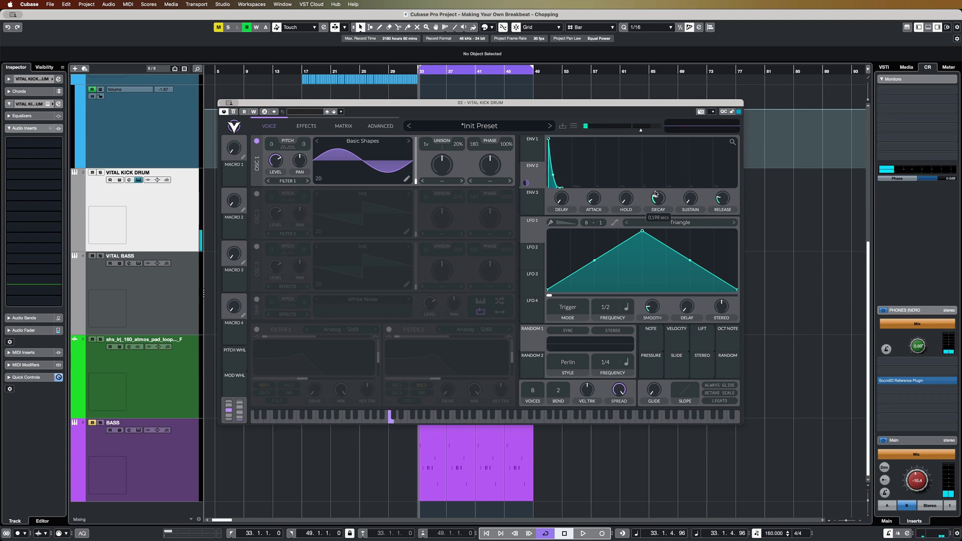
pyautogui.moveTo(656, 194); pyautogui.dragTo(654, 198)
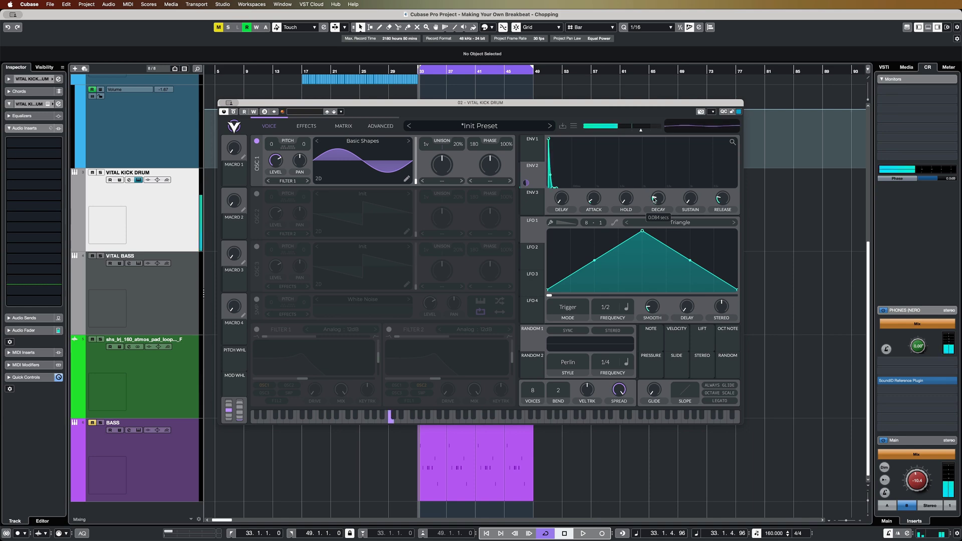
pyautogui.moveTo(656, 200); pyautogui.dragTo(657, 201)
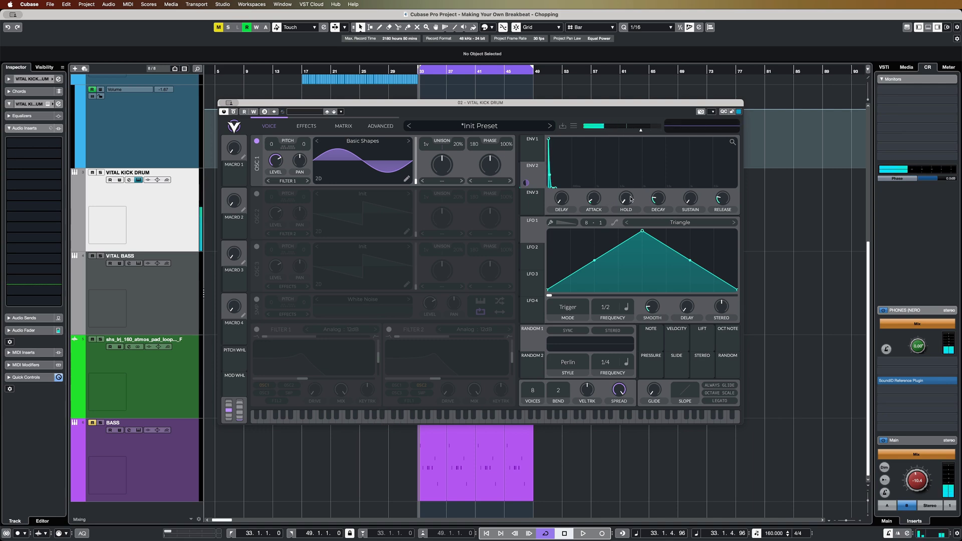
# Enable Soft Clip distortion on the kick with drive around 9.881 dB
pyautogui.click(306, 126)
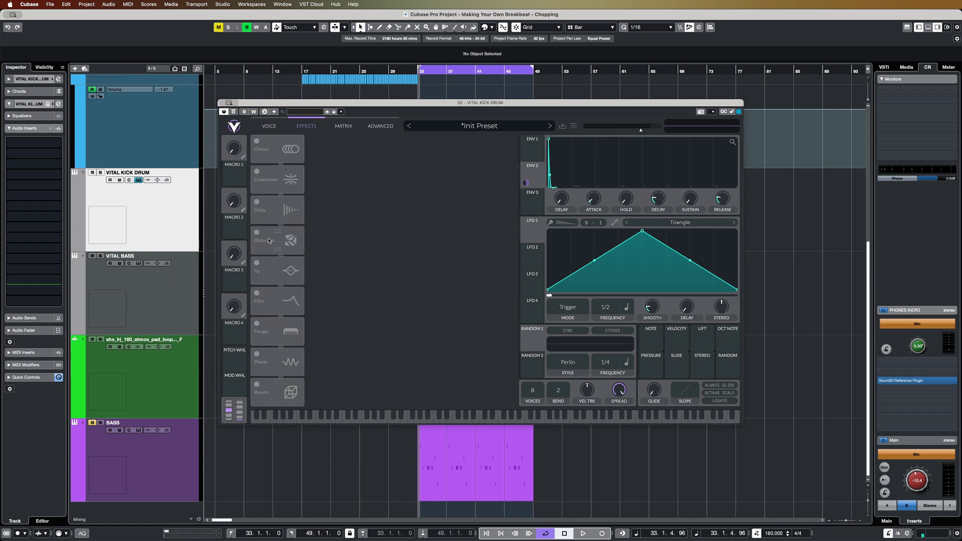
pyautogui.click(274, 230)
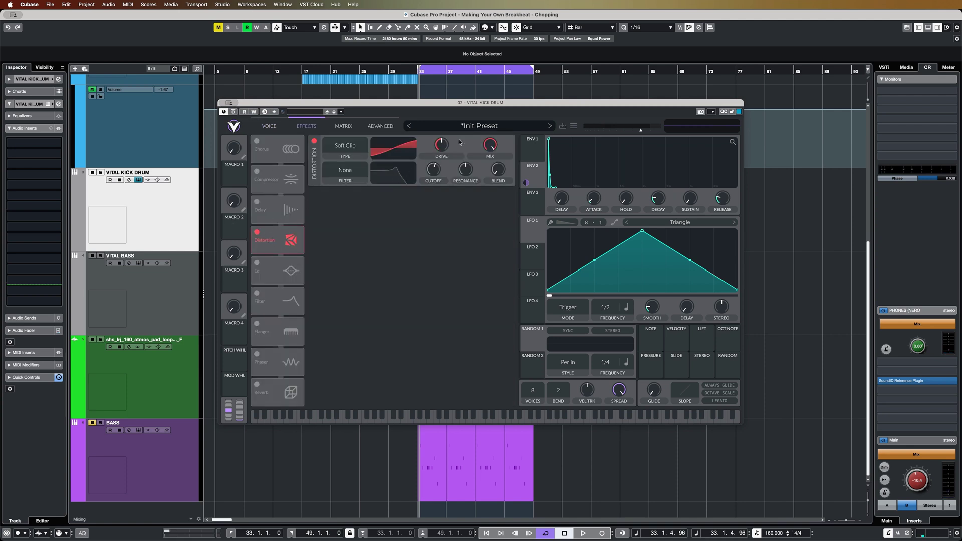
pyautogui.scroll(3, 448, 144)
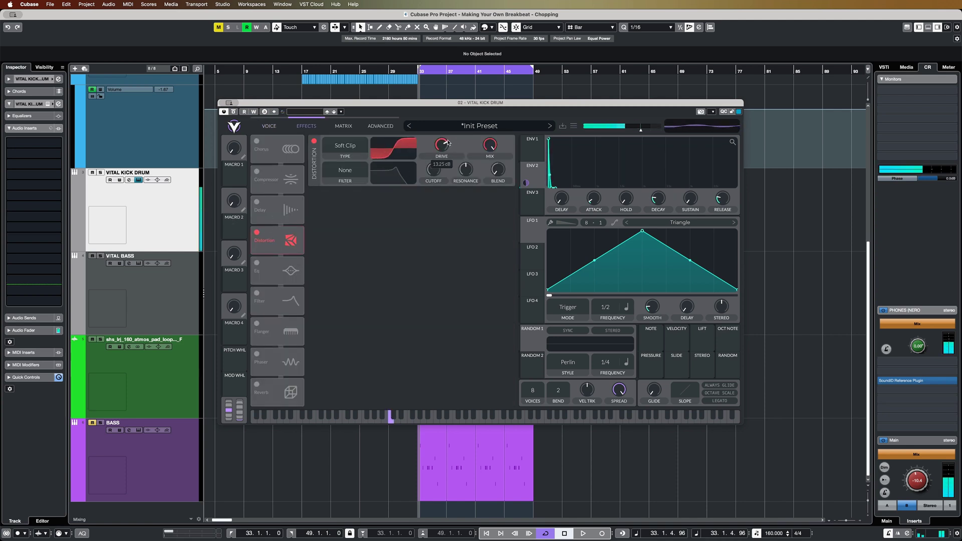
pyautogui.scroll(-1, 448, 144)
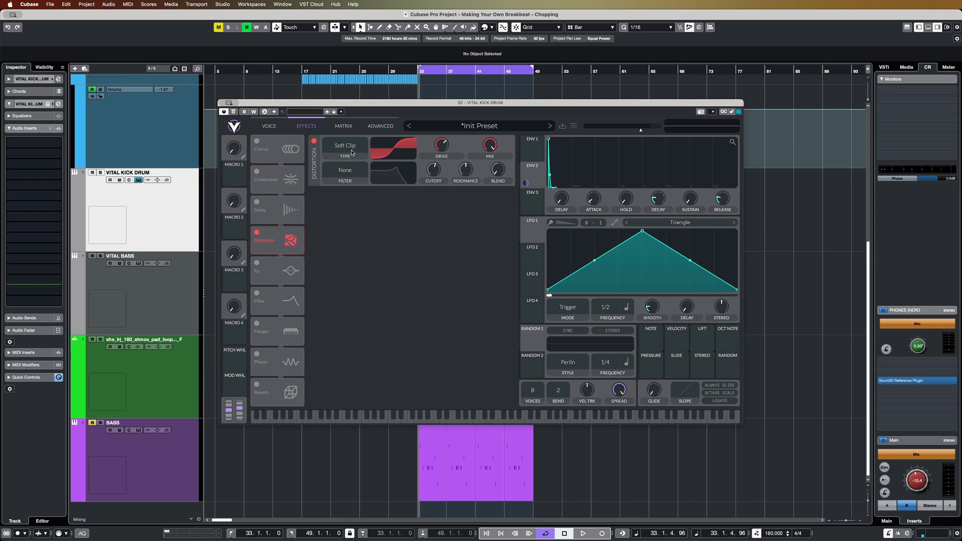
pyautogui.click(273, 129)
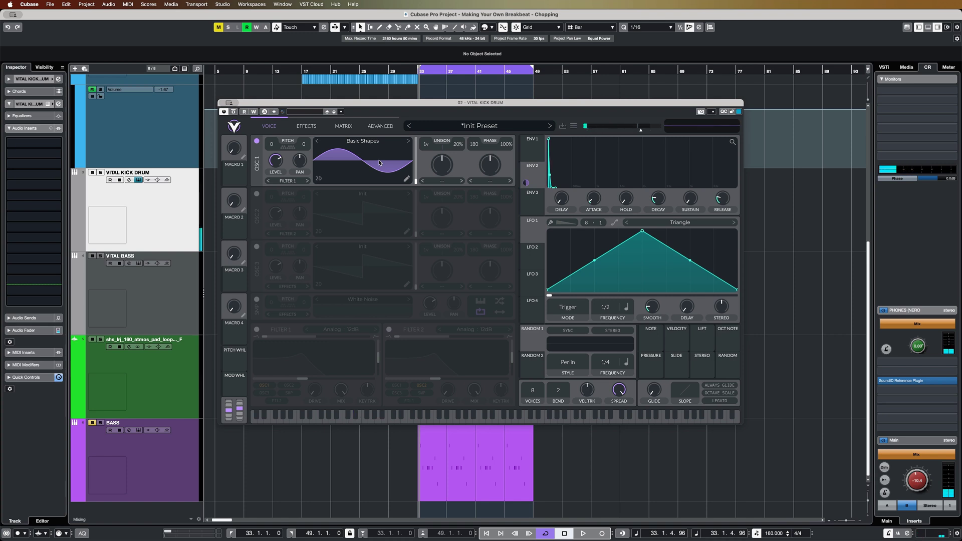
# Close the kick's Vital window and start project playback
pyautogui.press('Down')
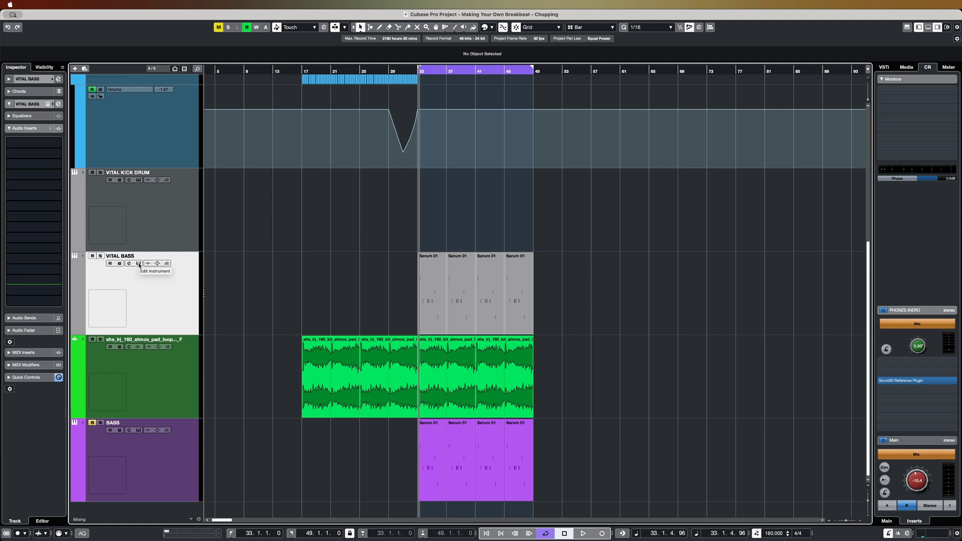
pyautogui.press('space')
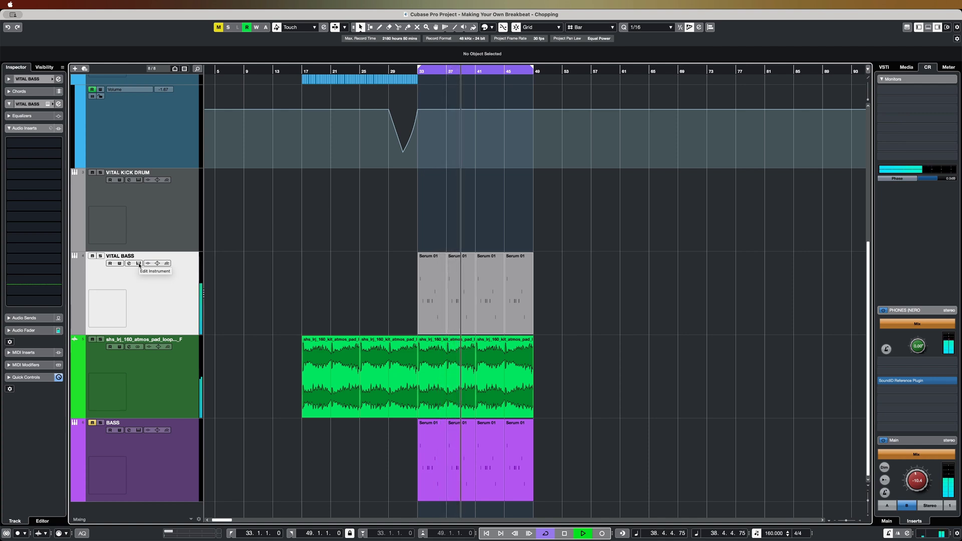
# Open Vital on the soloed VITAL BASS track, stop playback, and display Envelope 2's knobs
pyautogui.click(140, 264)
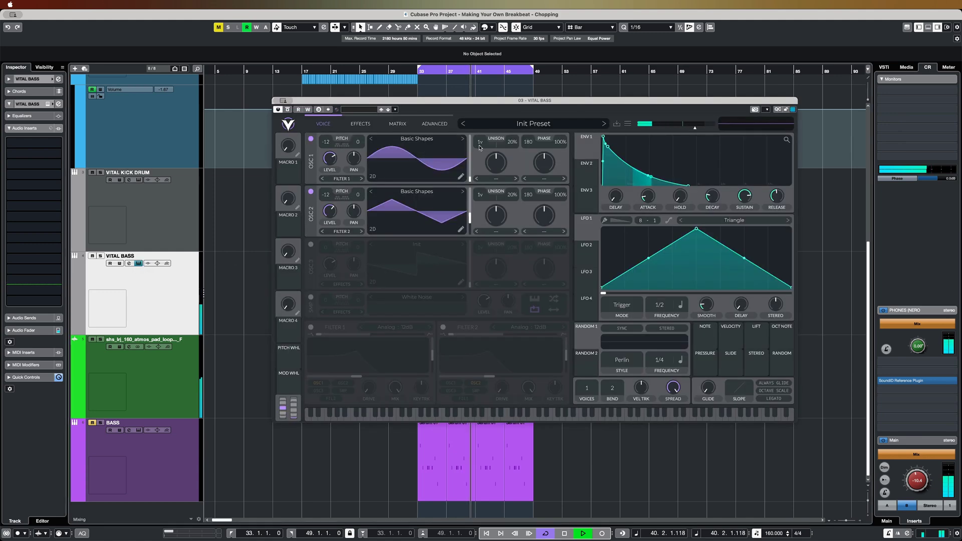
pyautogui.moveTo(576, 102); pyautogui.dragTo(531, 124)
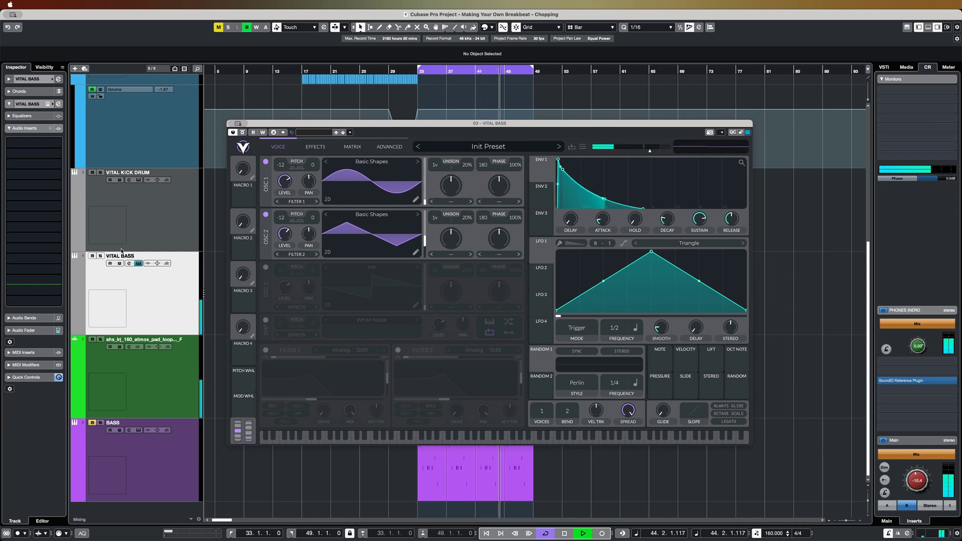
pyautogui.click(101, 256)
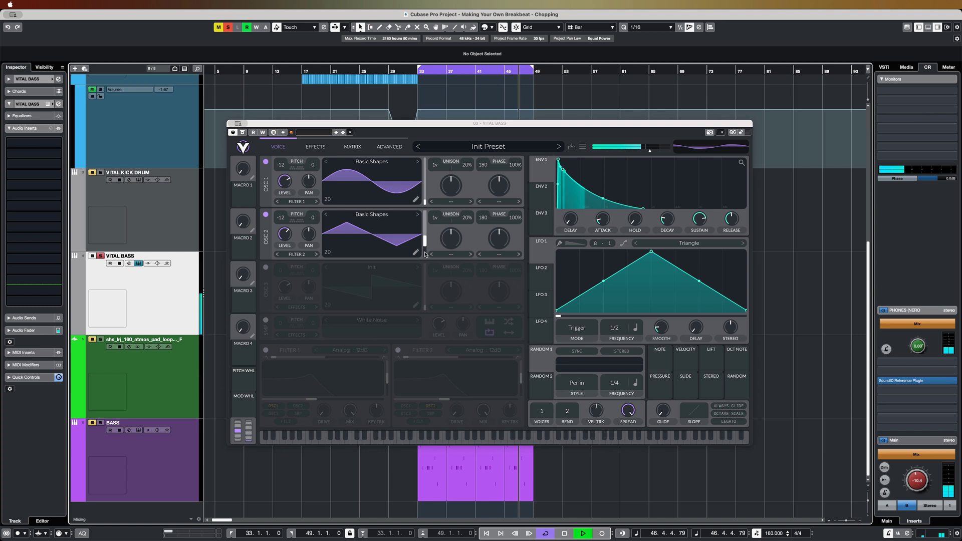
pyautogui.press('space')
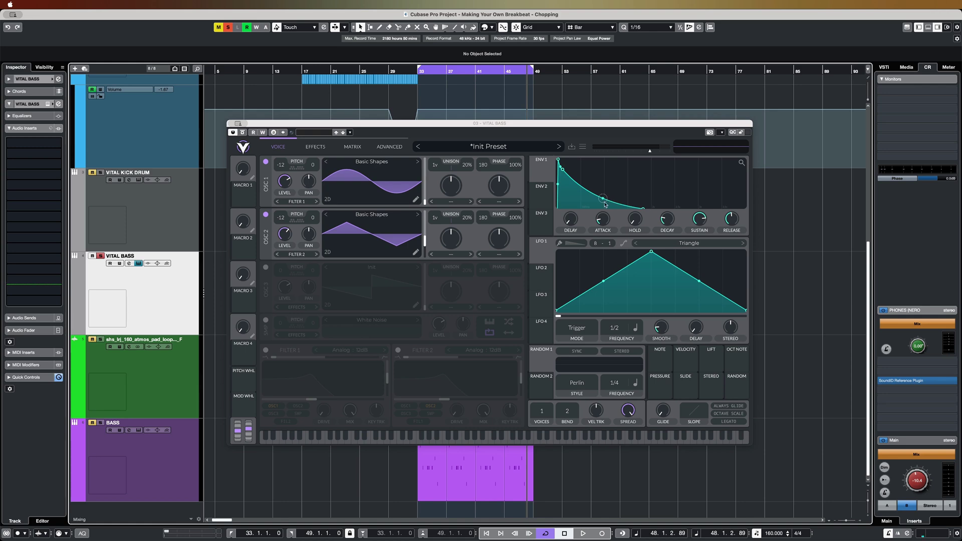
pyautogui.click(542, 200)
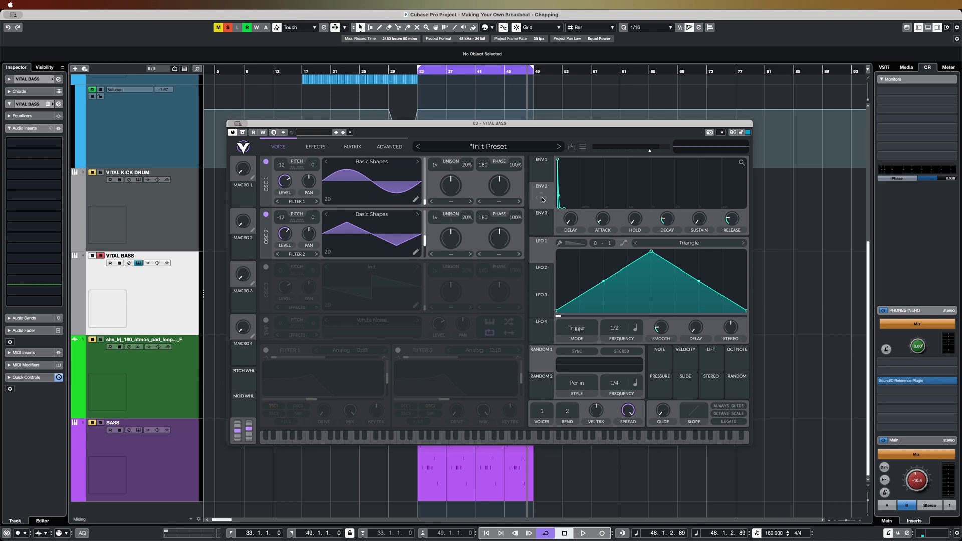
# Route Envelope 2 to OSC 1 pitch, raise its sustain, and cut its decay to 0.110 s
pyautogui.moveTo(542, 200); pyautogui.dragTo(283, 176)
pyautogui.moveTo(537, 202); pyautogui.dragTo(311, 163)
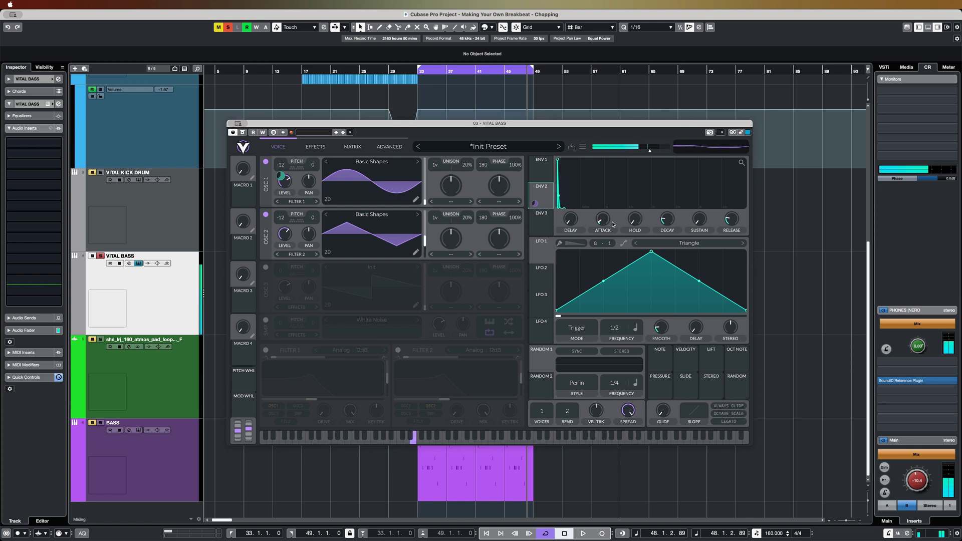
pyautogui.moveTo(707, 227); pyautogui.dragTo(704, 219)
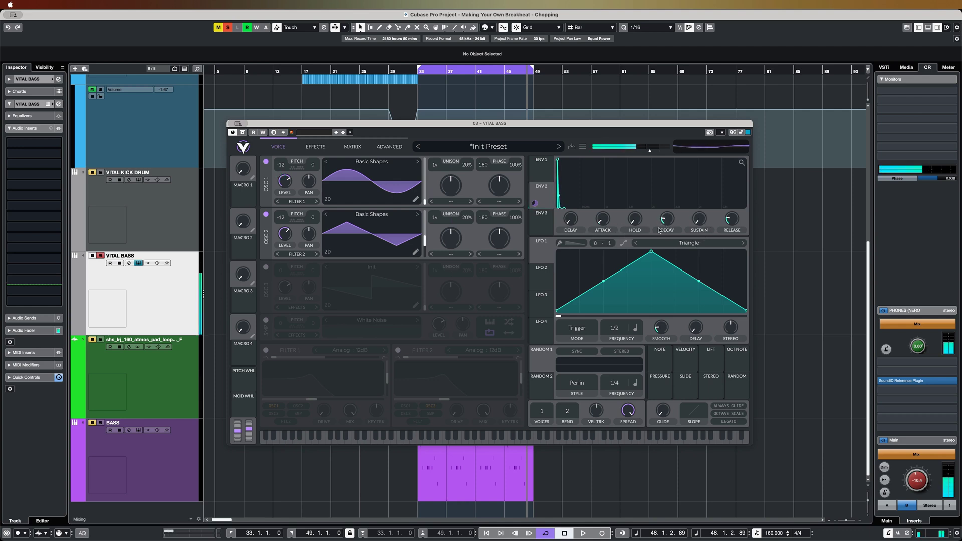
pyautogui.moveTo(668, 221)
pyautogui.moveTo(668, 221); pyautogui.dragTo(667, 225)
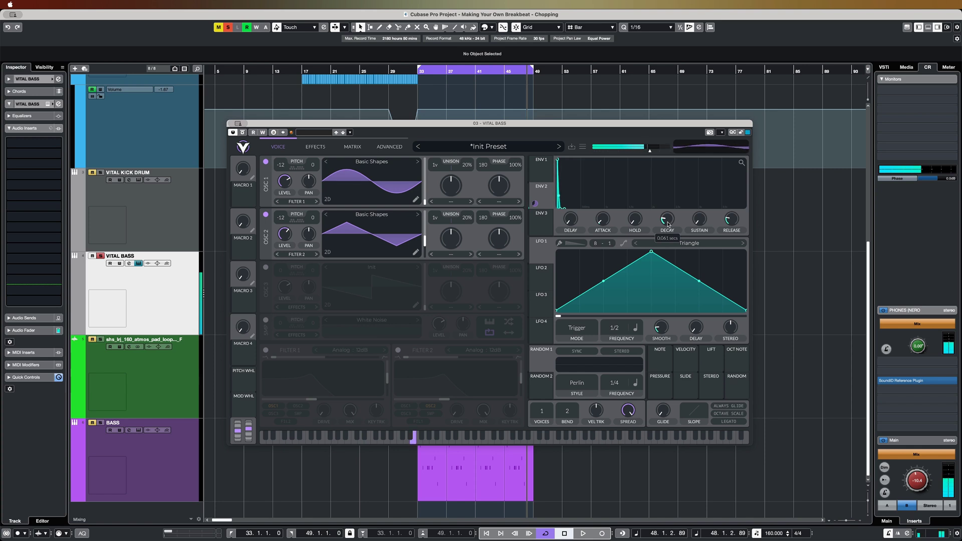
# Change the Envelope 2 pitch modulation's settings from its right-click menu
pyautogui.rightClick(535, 202)
pyautogui.click(545, 218)
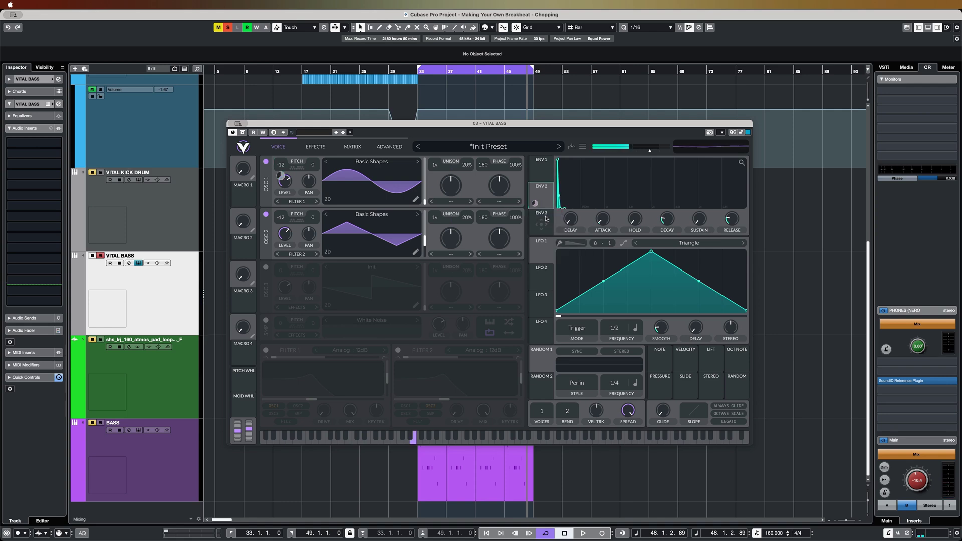
pyautogui.rightClick(535, 205)
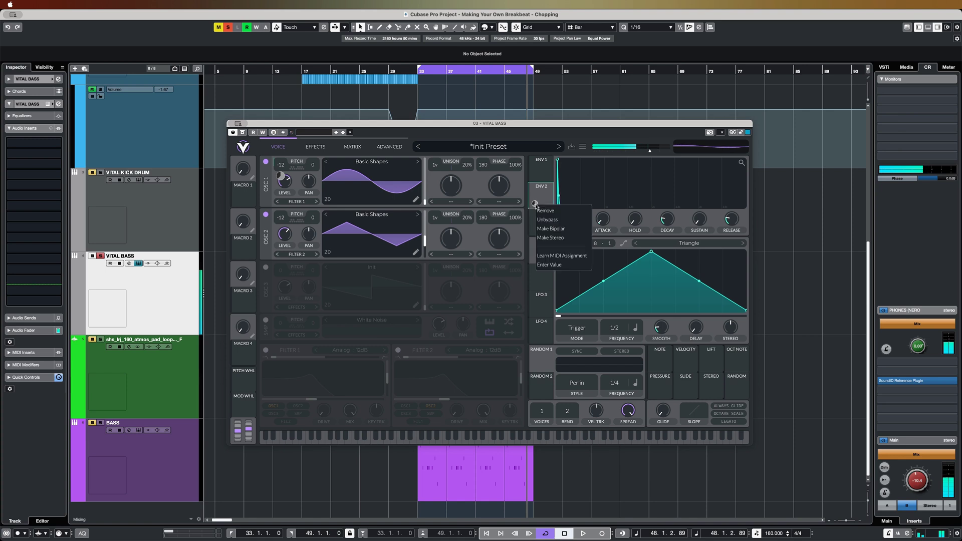
pyautogui.click(546, 218)
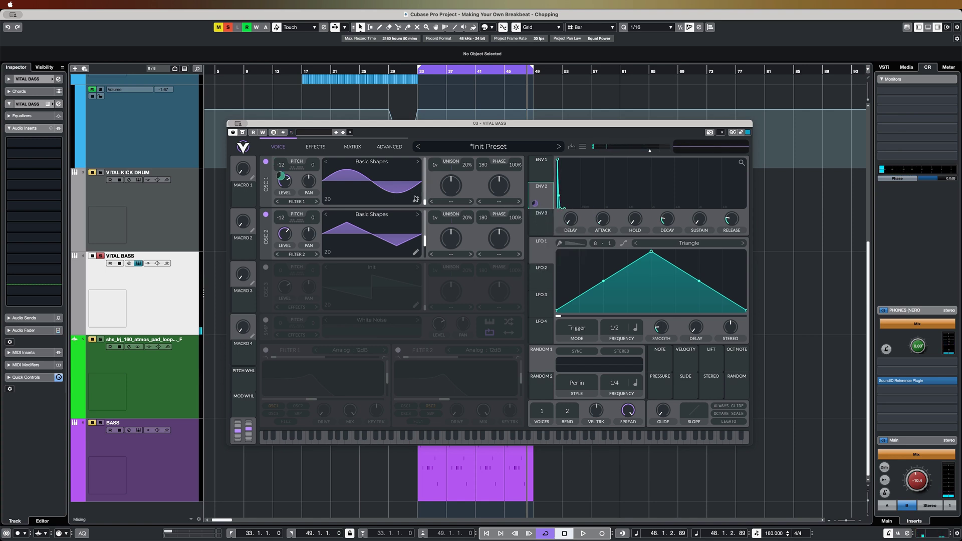
# Lower the Env 2 → Osc 1 Transpose amount to 21.45 while auditioning the soloed bass
pyautogui.press('space')
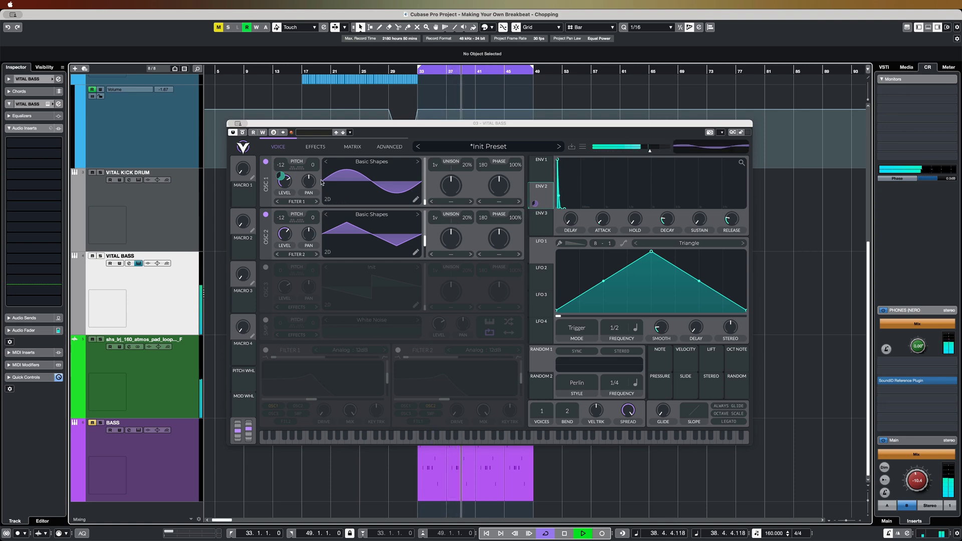
pyautogui.click(352, 147)
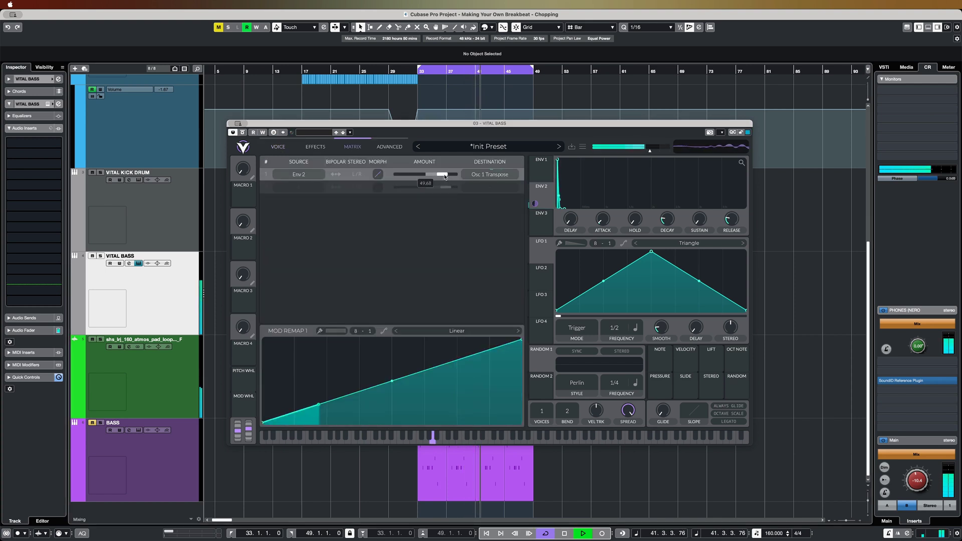
pyautogui.moveTo(449, 175); pyautogui.dragTo(437, 180)
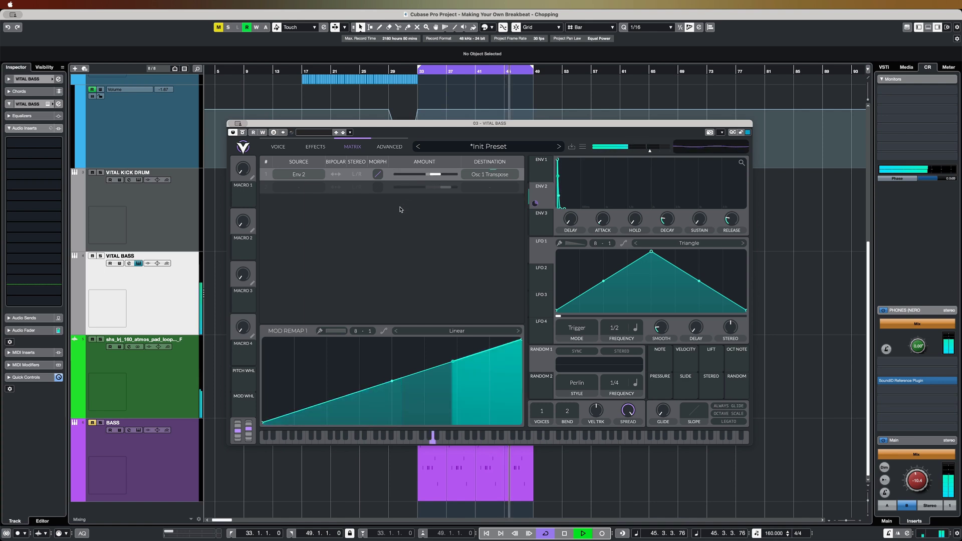
pyautogui.click(100, 255)
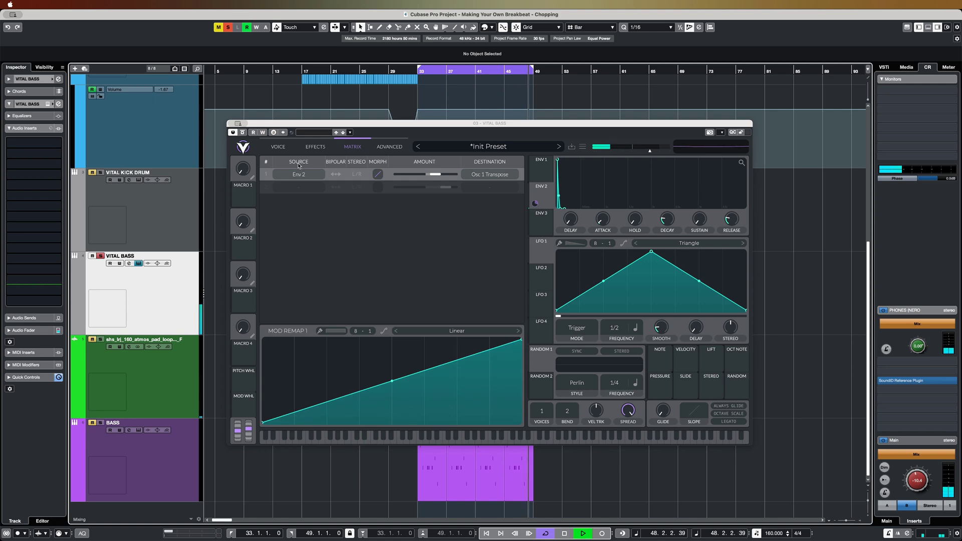
pyautogui.press('space')
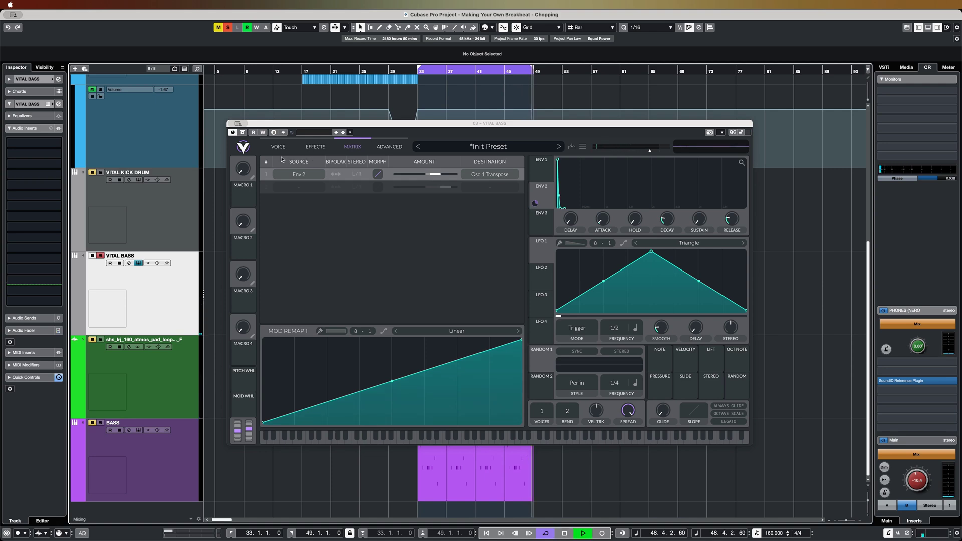
pyautogui.press('space')
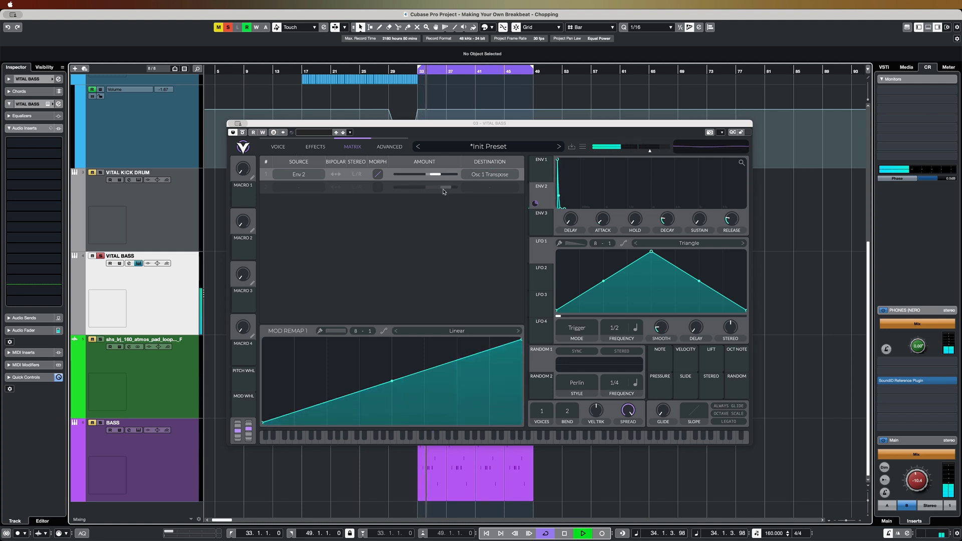
pyautogui.moveTo(434, 175)
pyautogui.moveTo(434, 175); pyautogui.dragTo(432, 177)
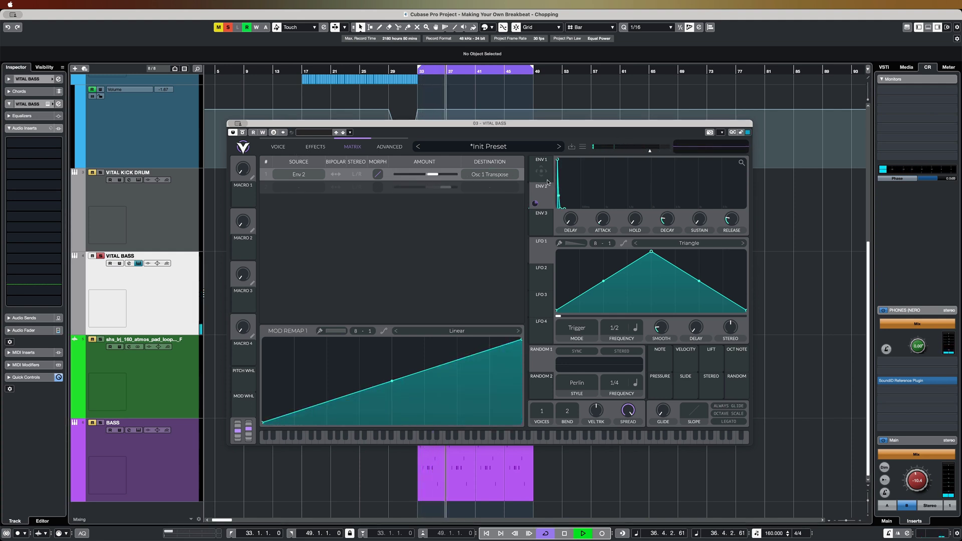
# Check Envelope 2's modulation options without changing them, and stop playback
pyautogui.rightClick(536, 204)
pyautogui.click(536, 206)
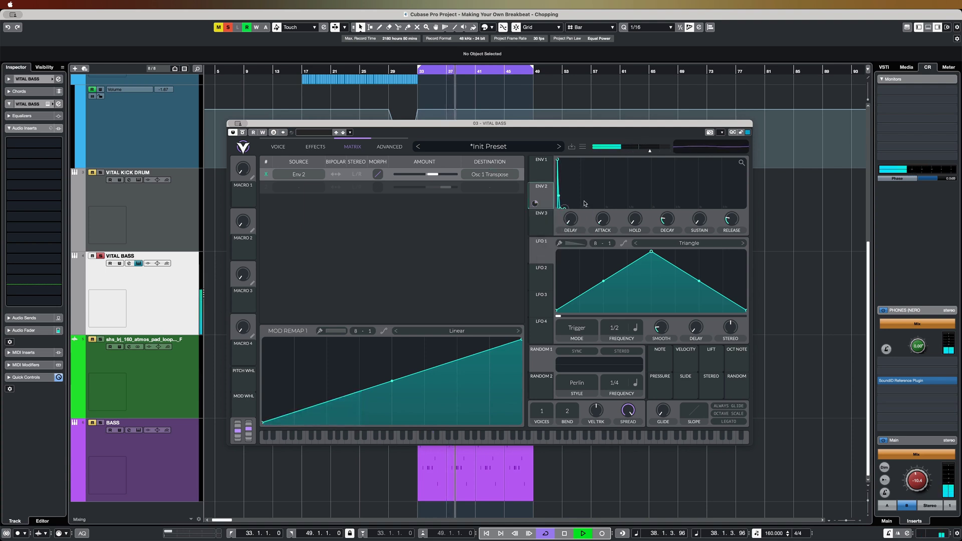
pyautogui.rightClick(536, 204)
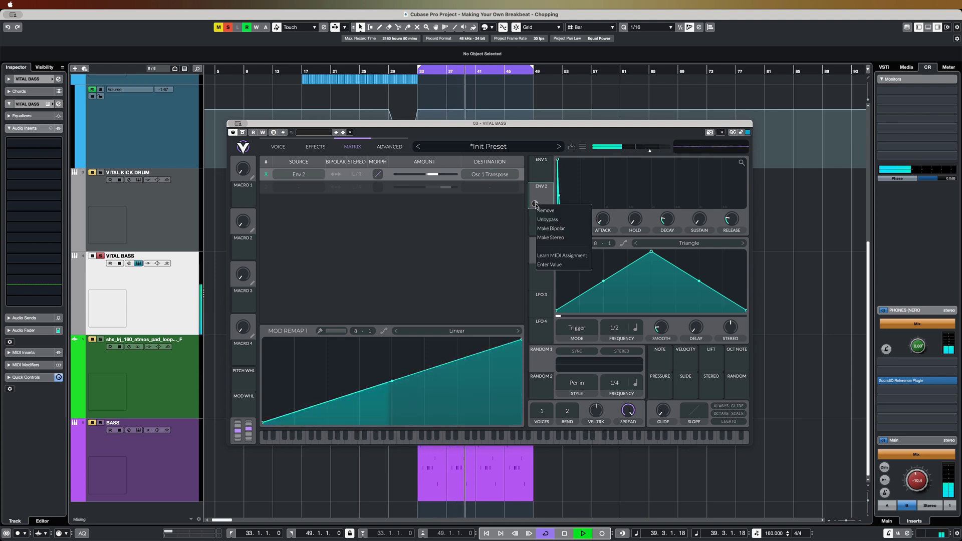
pyautogui.click(456, 216)
pyautogui.press('space')
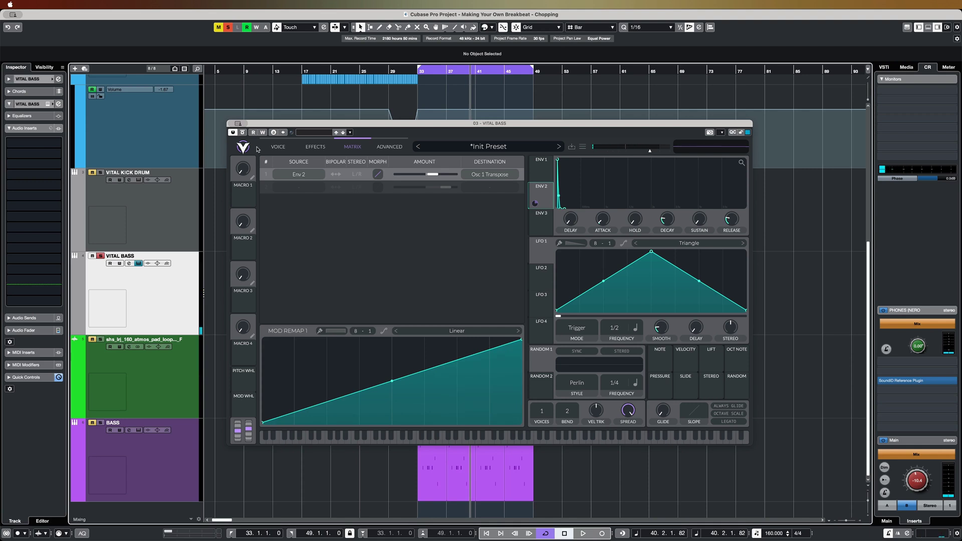
pyautogui.click(314, 146)
# Route Envelope 2 to OSC 2 pitch, confirm it in the matrix, and unsolo VITAL BASS
pyautogui.click(278, 146)
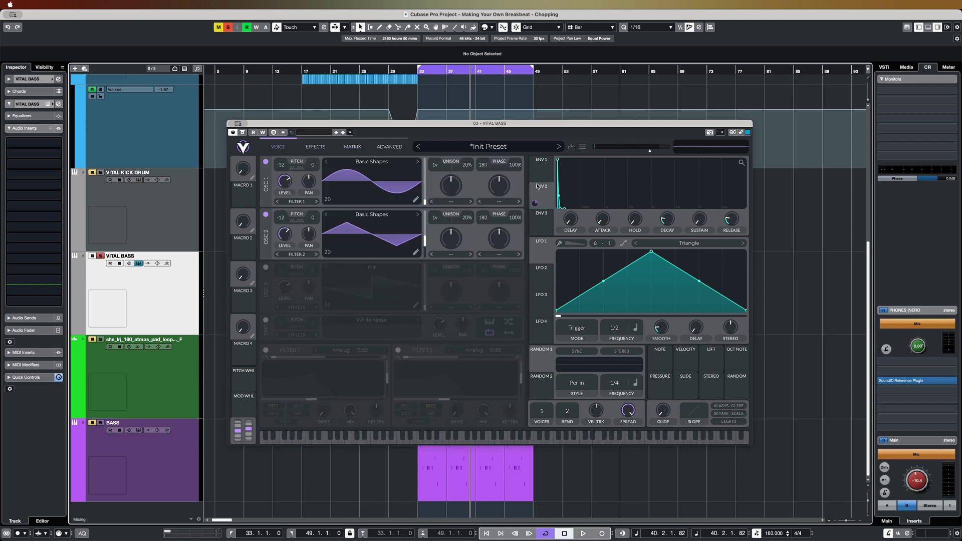
pyautogui.moveTo(534, 203); pyautogui.dragTo(283, 219)
pyautogui.click(328, 147)
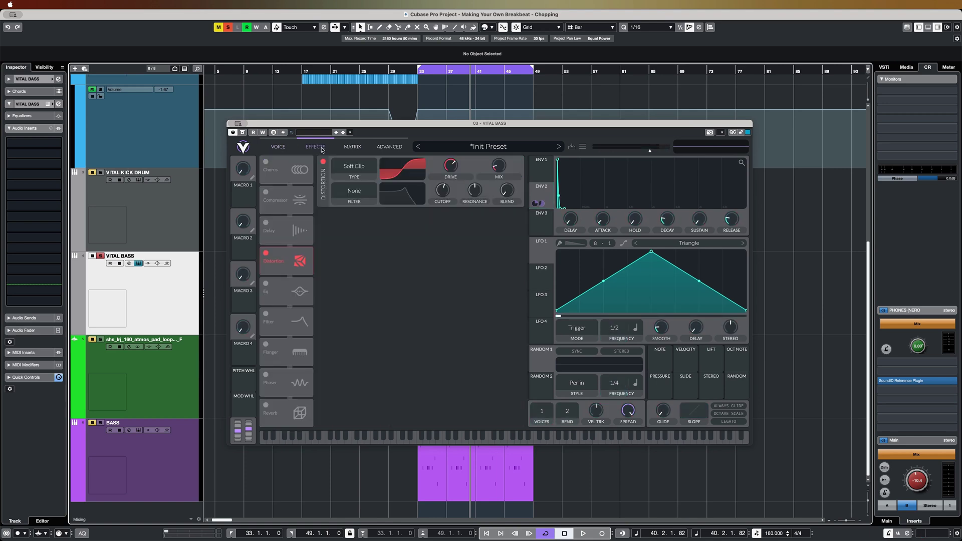
pyautogui.click(354, 148)
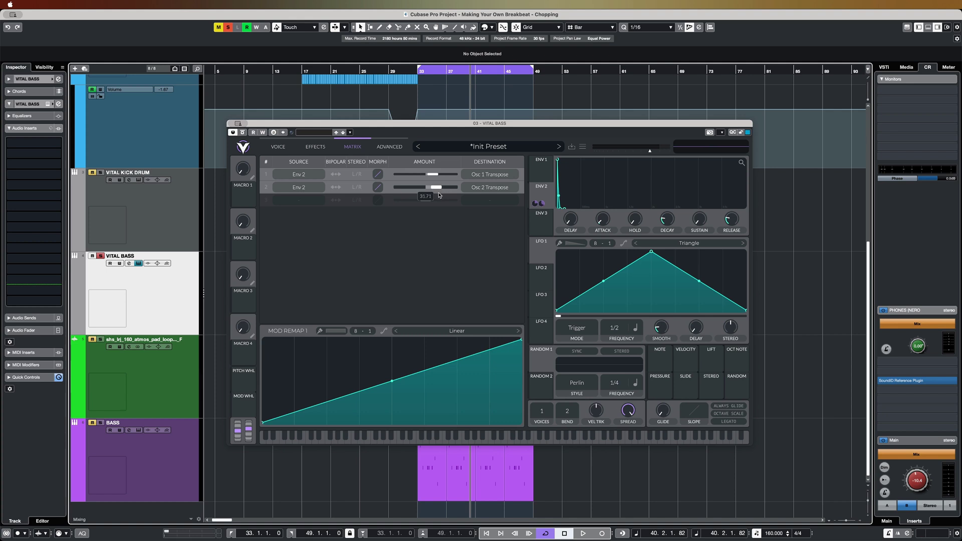
pyautogui.press('space')
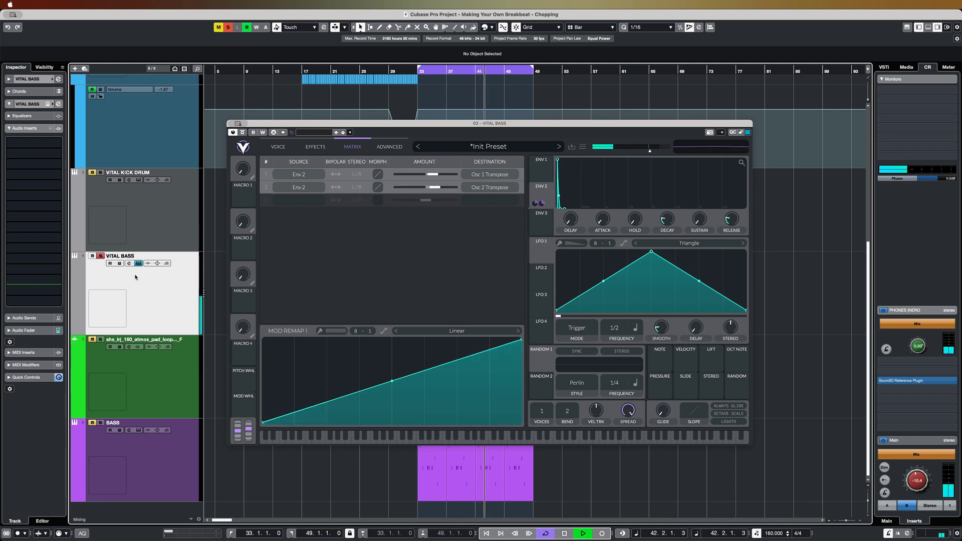
pyautogui.click(101, 257)
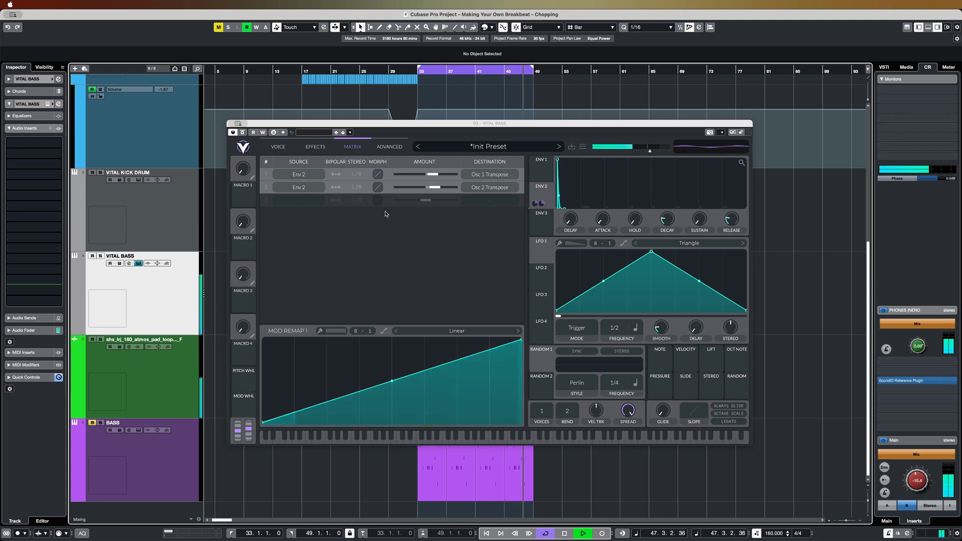
# Stop playback and return Vital to the Voice page with both bass oscillators
pyautogui.press('space')
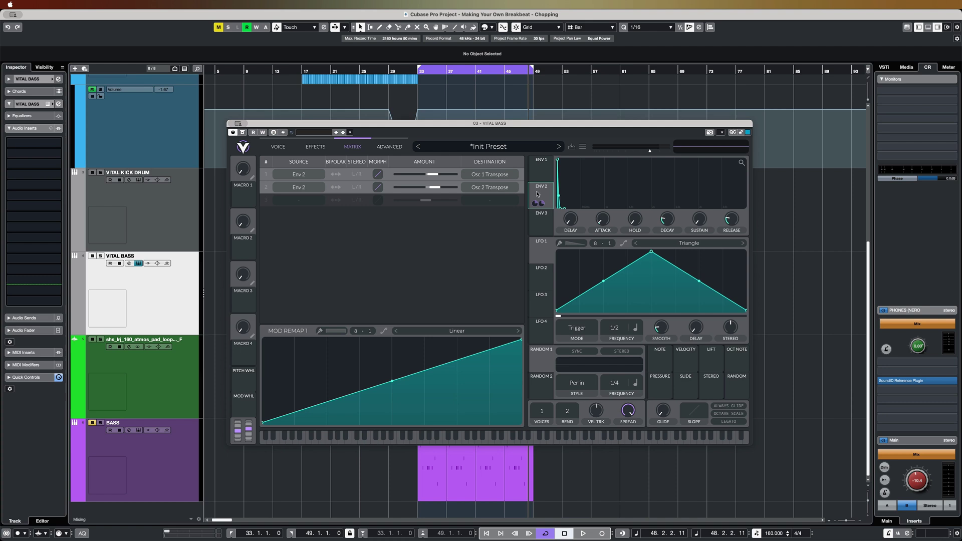
pyautogui.click(279, 147)
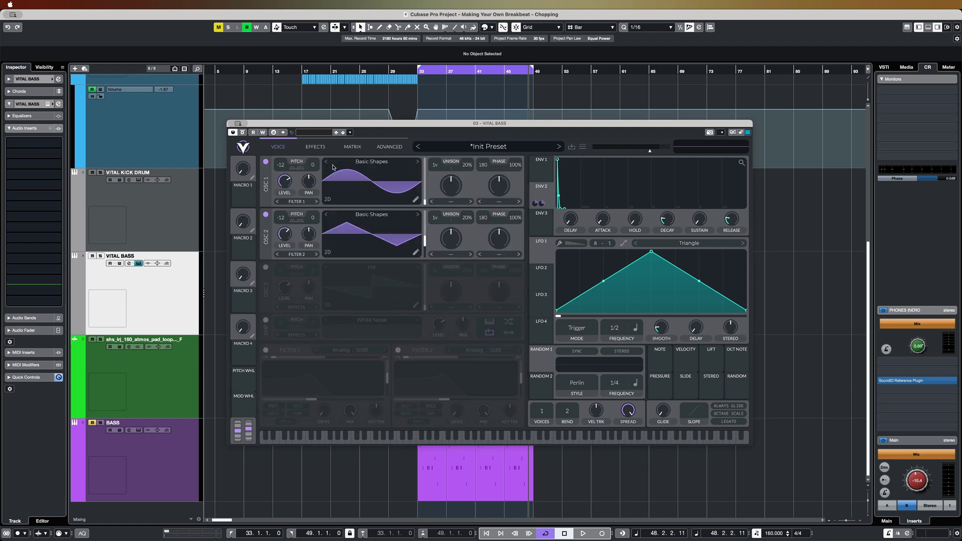